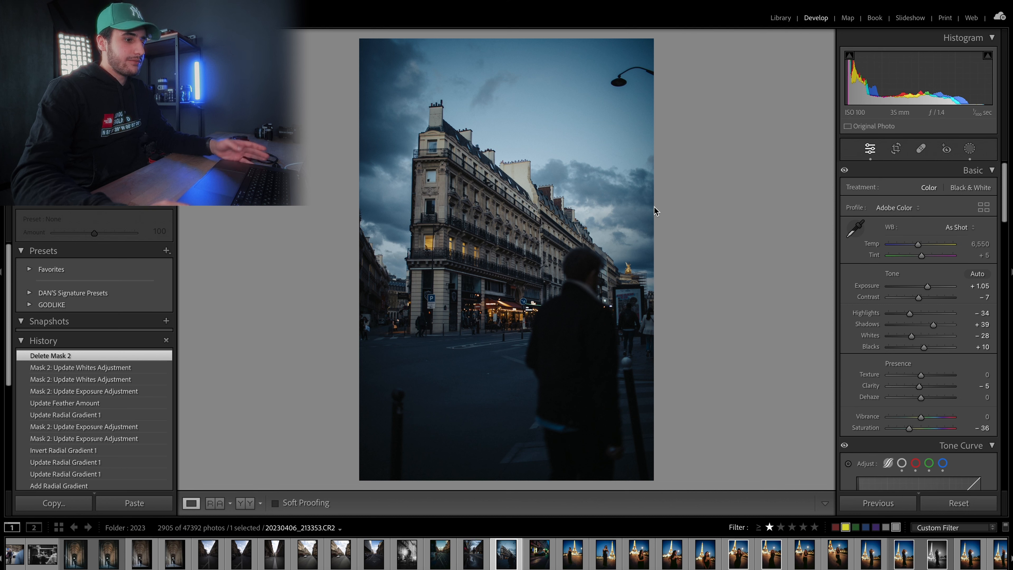
Step: Compare the edited street photo with its unedited version
{"action": "key", "text": "backslash"}
{"action": "key", "text": "backslash"}
{"action": "key", "text": "backslash"}
{"action": "key", "text": "backslash"}
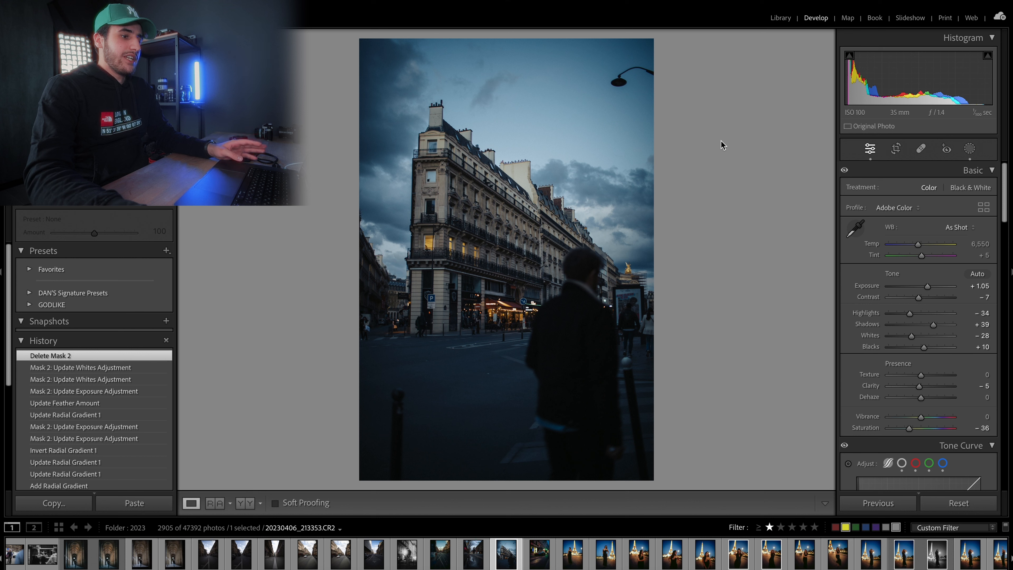
Step: Add a radial gradient mask as a tall oval centred on the man in the dark jacket
{"action": "left_click", "coordinate": [969, 150]}
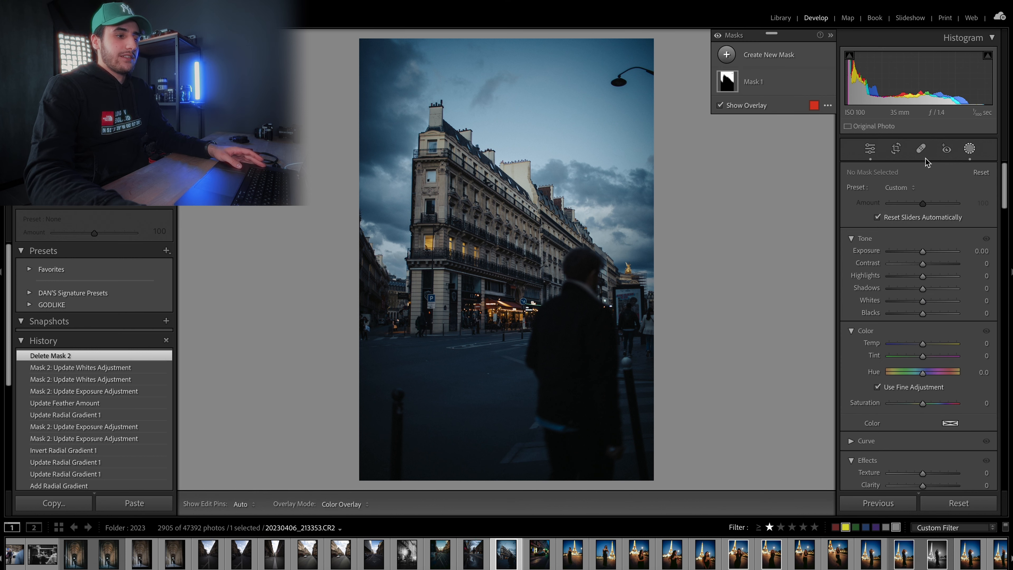
{"action": "left_click", "coordinate": [767, 56]}
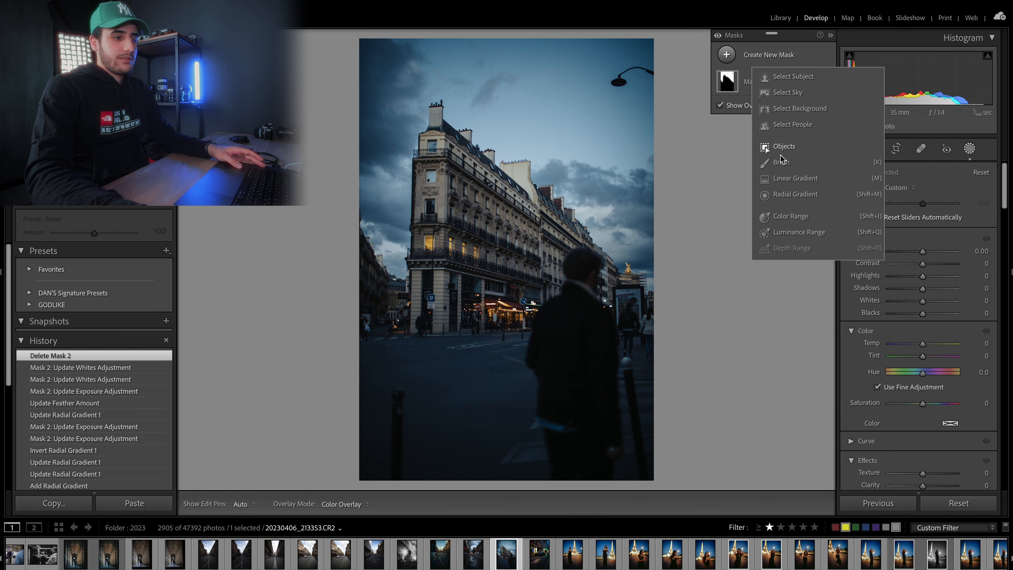
{"action": "left_click", "coordinate": [783, 196]}
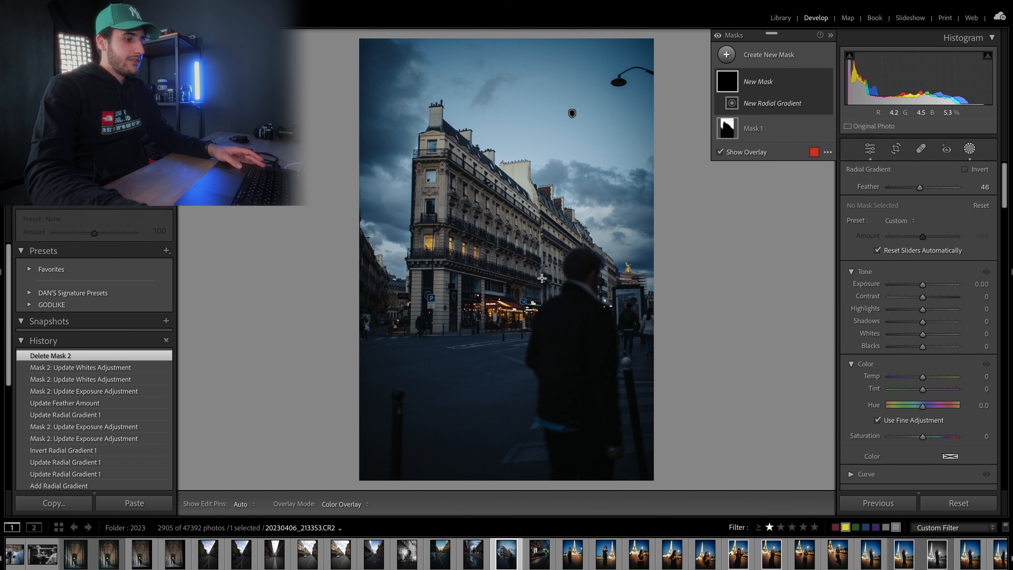
{"action": "mouse_move", "coordinate": [539, 263]}
{"action": "left_mouse_down"}
{"action": "mouse_move", "coordinate": [630, 421]}
{"action": "mouse_move", "coordinate": [535, 252]}
{"action": "mouse_move", "coordinate": [573, 350]}
{"action": "mouse_move", "coordinate": [579, 335]}
{"action": "mouse_move", "coordinate": [481, 286]}
{"action": "mouse_move", "coordinate": [411, 196]}
{"action": "mouse_move", "coordinate": [606, 241]}
{"action": "mouse_move", "coordinate": [632, 140]}
{"action": "mouse_move", "coordinate": [537, 256]}
{"action": "mouse_move", "coordinate": [570, 324]}
{"action": "mouse_move", "coordinate": [600, 210]}
{"action": "mouse_move", "coordinate": [994, 284]}
{"action": "mouse_move", "coordinate": [593, 324]}
{"action": "mouse_move", "coordinate": [579, 358]}
{"action": "left_mouse_up"}
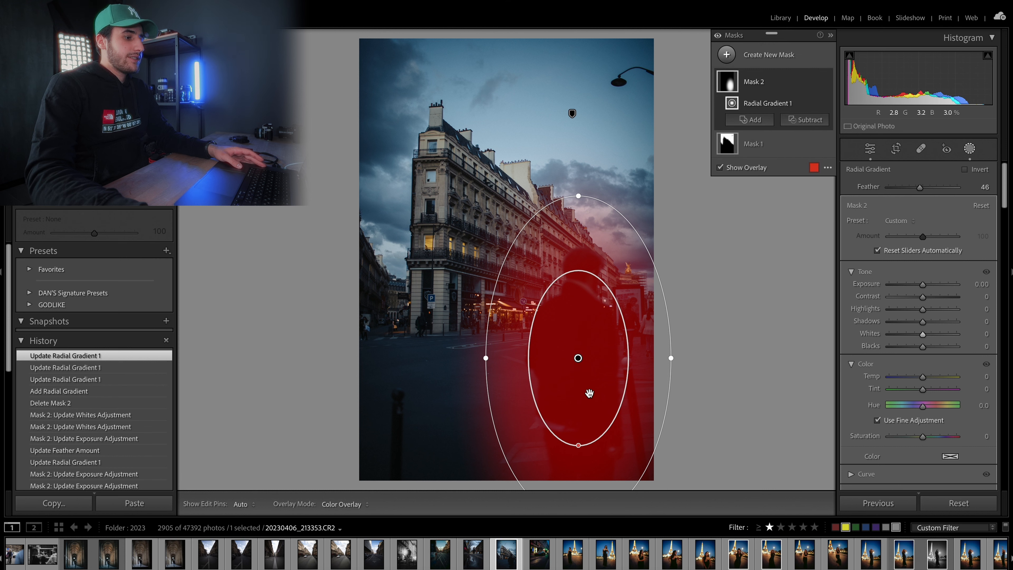
Step: Invert the radial gradient, set its feather to 52, and fine-tune its position around the man
{"action": "right_click", "coordinate": [578, 358]}
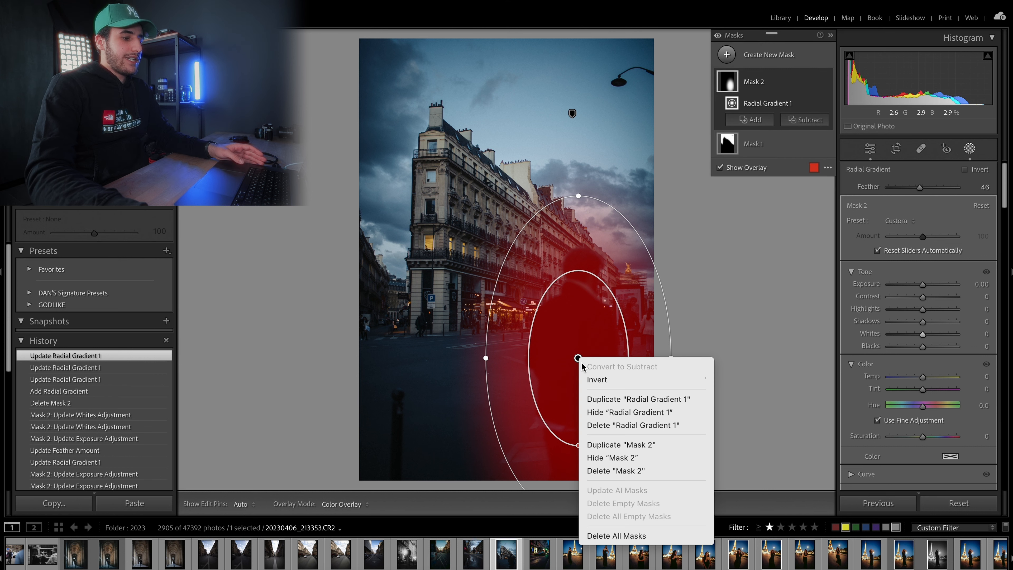
{"action": "left_click", "coordinate": [589, 377]}
{"action": "left_click_drag", "start_coordinate": [575, 444], "coordinate": [578, 457]}
{"action": "left_click_drag", "start_coordinate": [582, 403], "coordinate": [582, 391]}
{"action": "left_click_drag", "start_coordinate": [575, 447], "coordinate": [574, 448]}
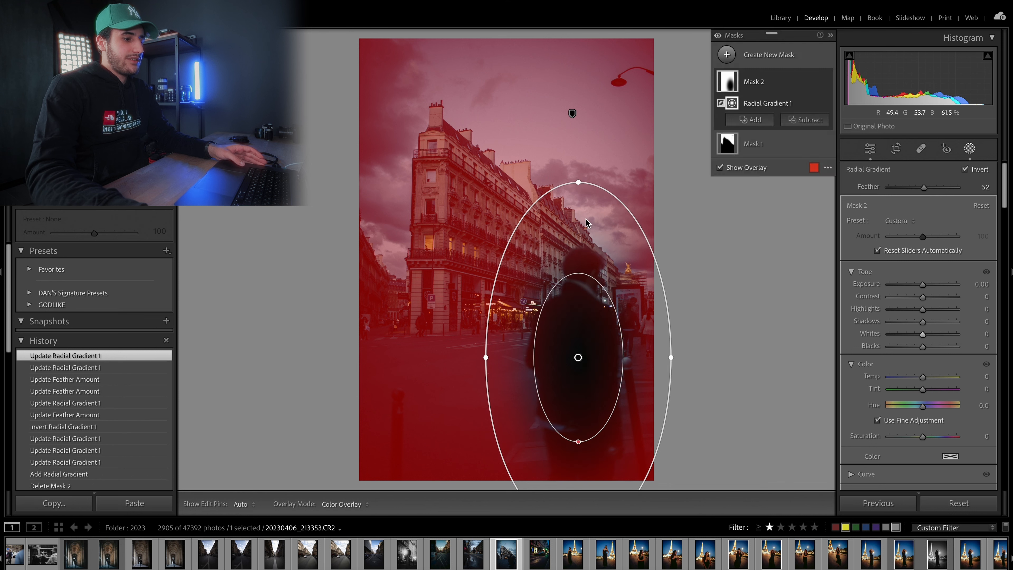
{"action": "left_click_drag", "start_coordinate": [587, 223], "coordinate": [588, 218]}
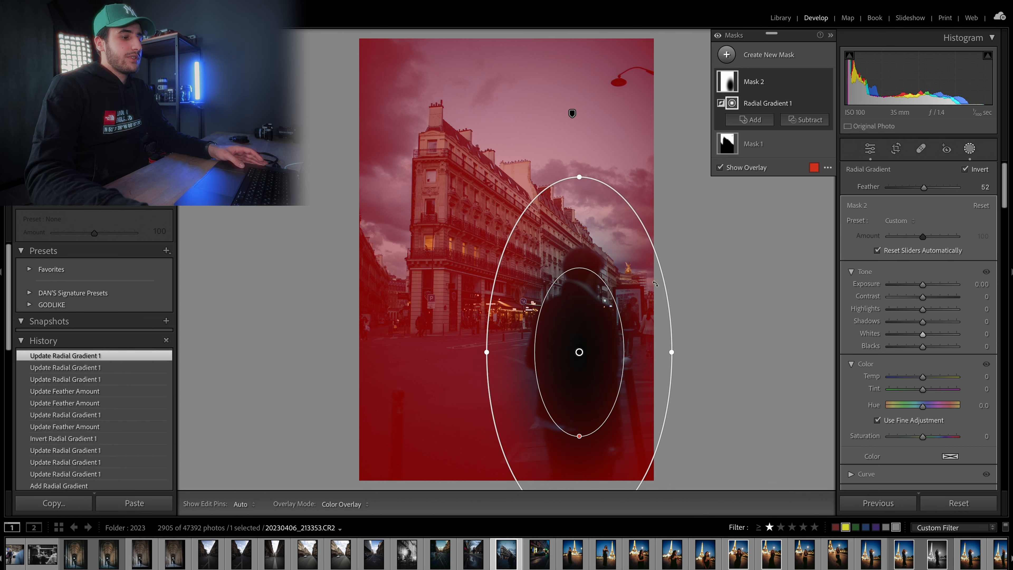
Step: Adjust the area around the man with Exposure −0.23, Texture −5 and Clarity −3 on the inverted mask
{"action": "left_click", "coordinate": [923, 285]}
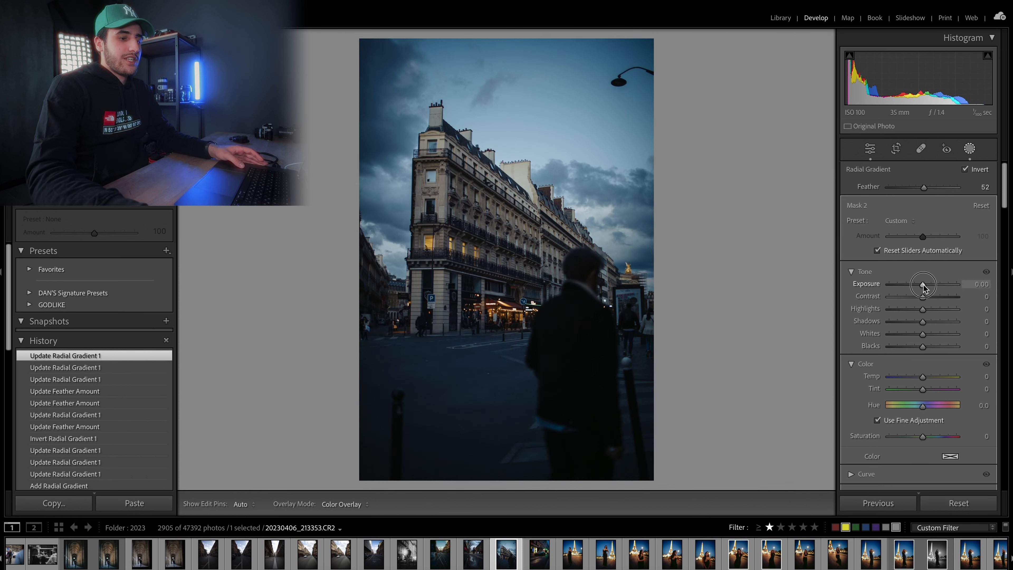
{"action": "left_click_drag", "start_coordinate": [924, 285], "coordinate": [921, 285]}
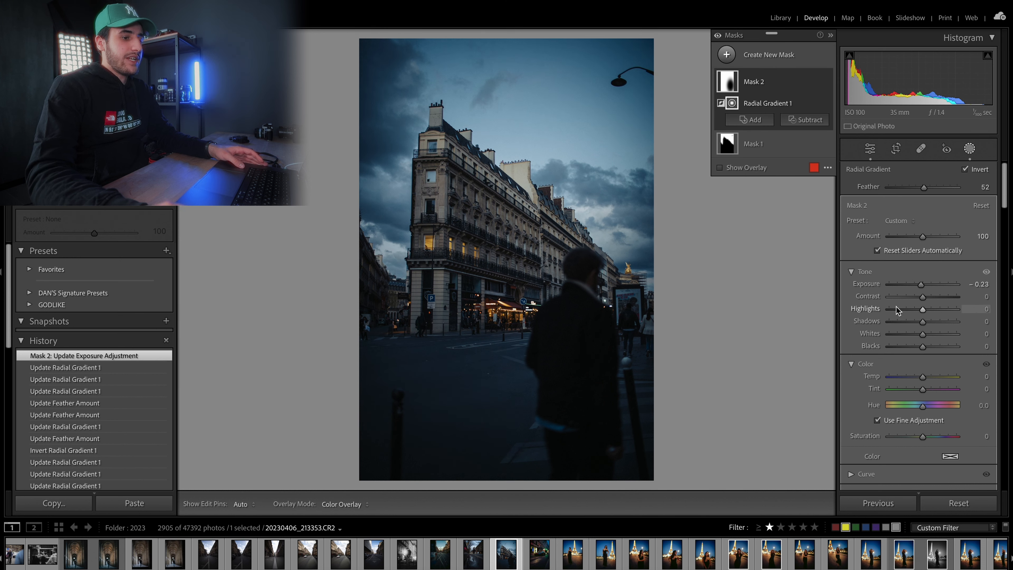
{"action": "scroll", "coordinate": [904, 418], "scroll_direction": "down", "scroll_amount": 3}
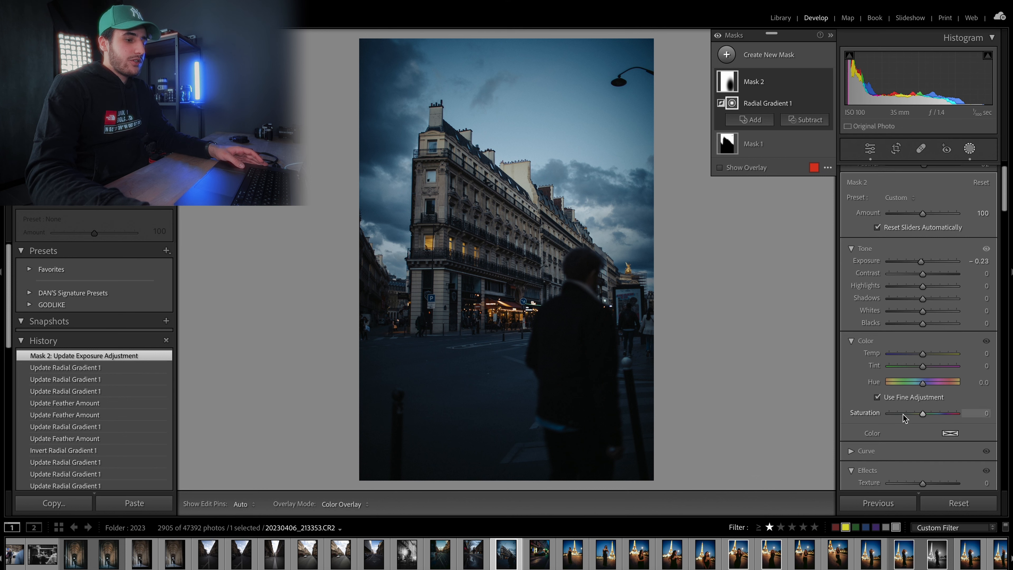
{"action": "left_click_drag", "start_coordinate": [921, 444], "coordinate": [922, 458]}
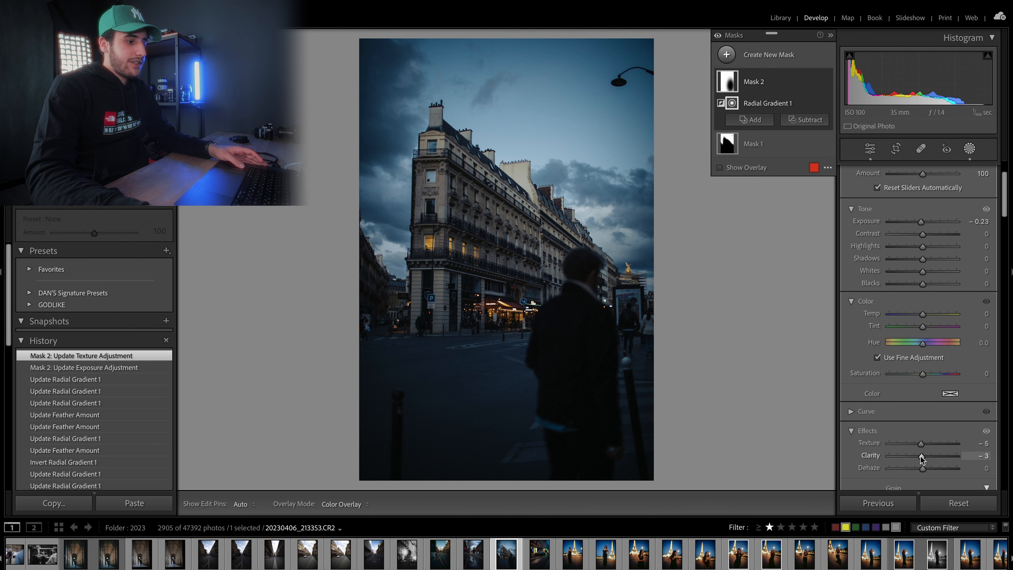
{"action": "scroll", "coordinate": [875, 401], "scroll_direction": "down", "scroll_amount": 10}
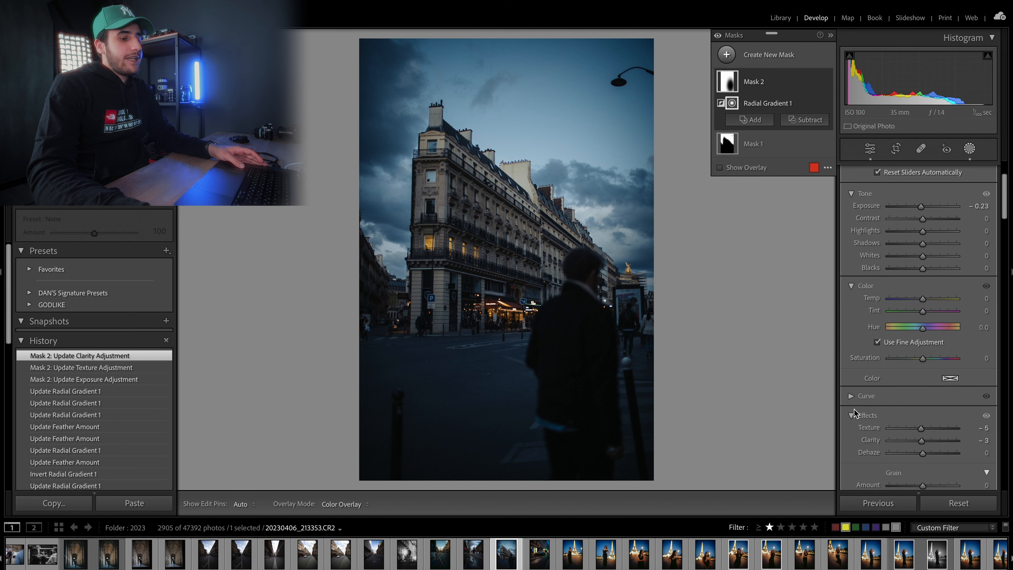
Step: Try a saturation change on the inverted radial mask and reset it to 0
{"action": "scroll", "coordinate": [867, 339], "scroll_direction": "up", "scroll_amount": 12}
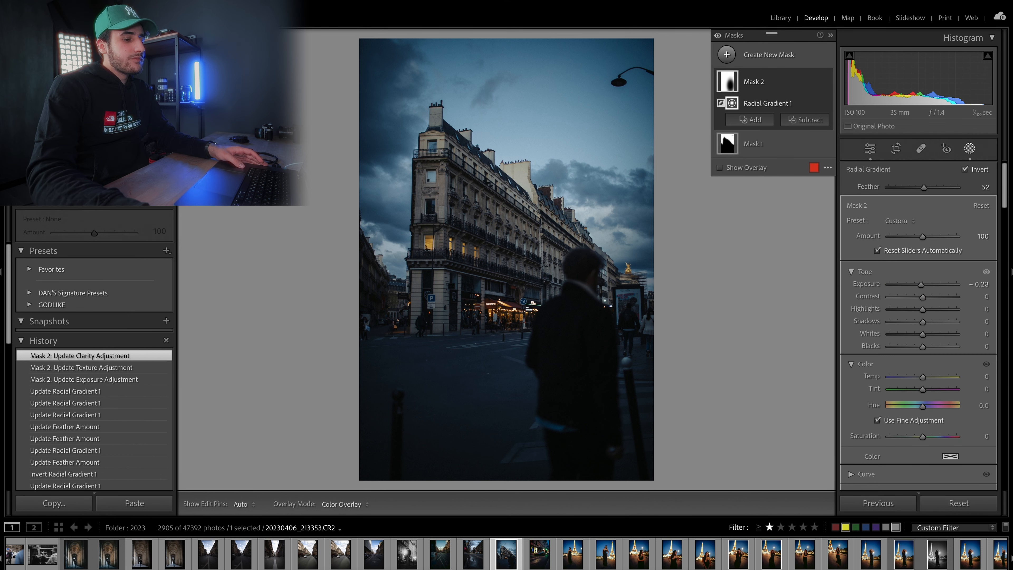
{"action": "mouse_move", "coordinate": [922, 437]}
{"action": "left_mouse_down"}
{"action": "mouse_move", "coordinate": [916, 442]}
{"action": "mouse_move", "coordinate": [928, 439]}
{"action": "left_mouse_up"}
{"action": "double_click", "coordinate": [924, 437]}
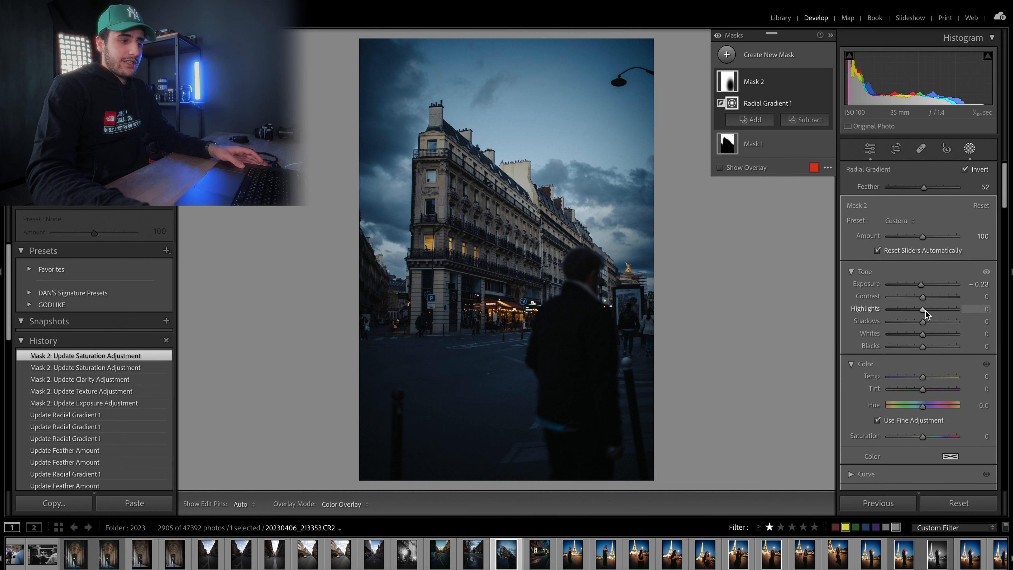
Step: Compare the photo with and without all masks and the new radial mask, and leave masking
{"action": "left_click", "coordinate": [720, 38]}
{"action": "left_click", "coordinate": [720, 37]}
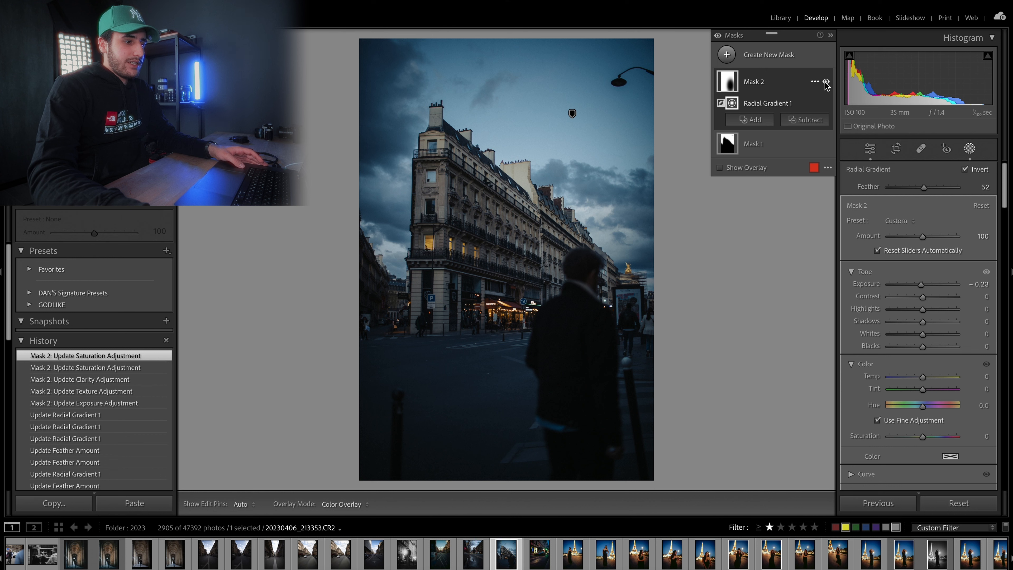
{"action": "left_click", "coordinate": [825, 82]}
{"action": "left_click", "coordinate": [826, 82]}
{"action": "left_click", "coordinate": [826, 82]}
{"action": "left_click", "coordinate": [825, 82]}
{"action": "left_click", "coordinate": [826, 82]}
{"action": "left_click", "coordinate": [826, 82]}
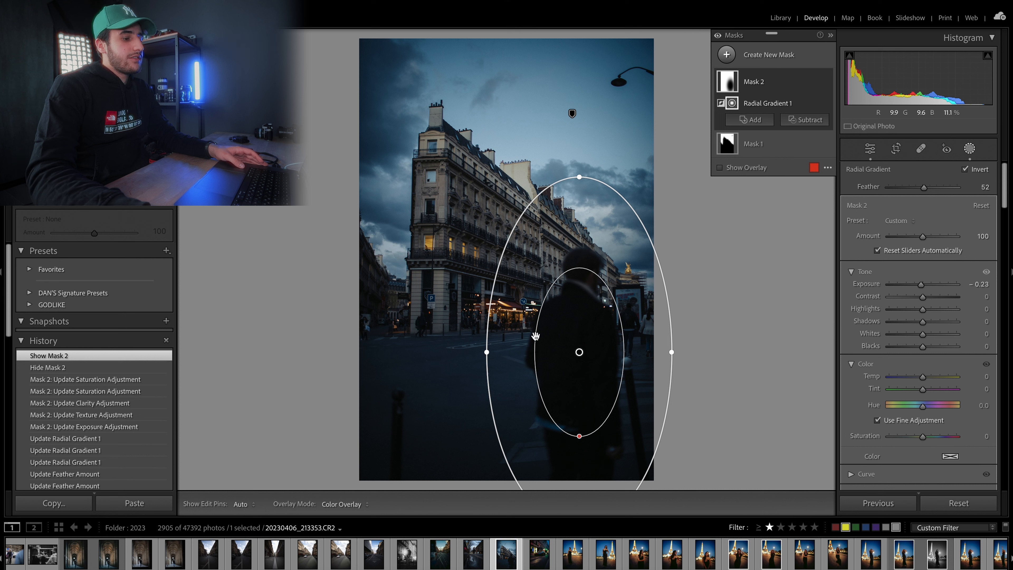
{"action": "left_click", "coordinate": [970, 149]}
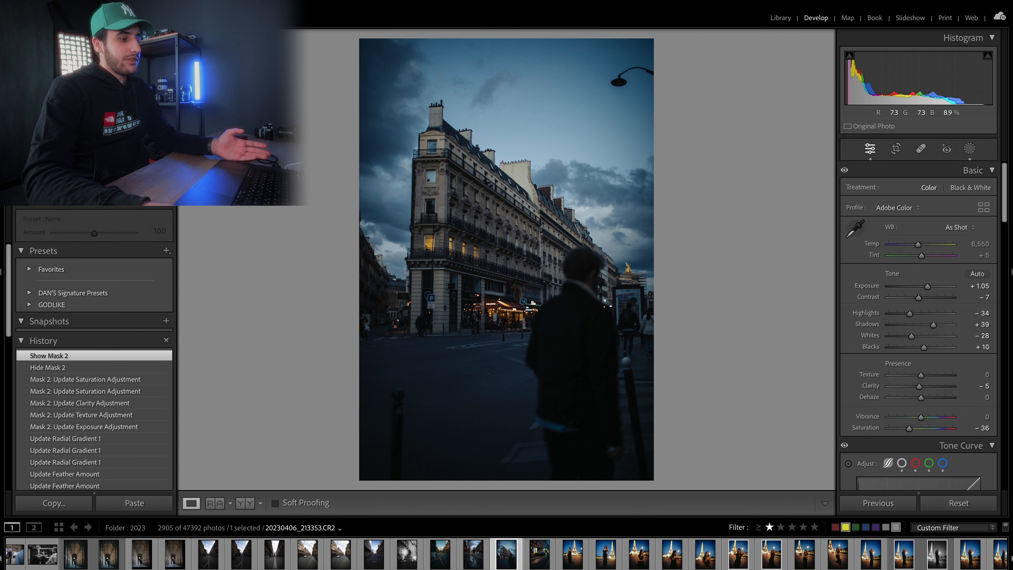
Step: Switch to the next photo, showing the parked sports car, and compare it with and without its masks
{"action": "key", "text": "Right"}
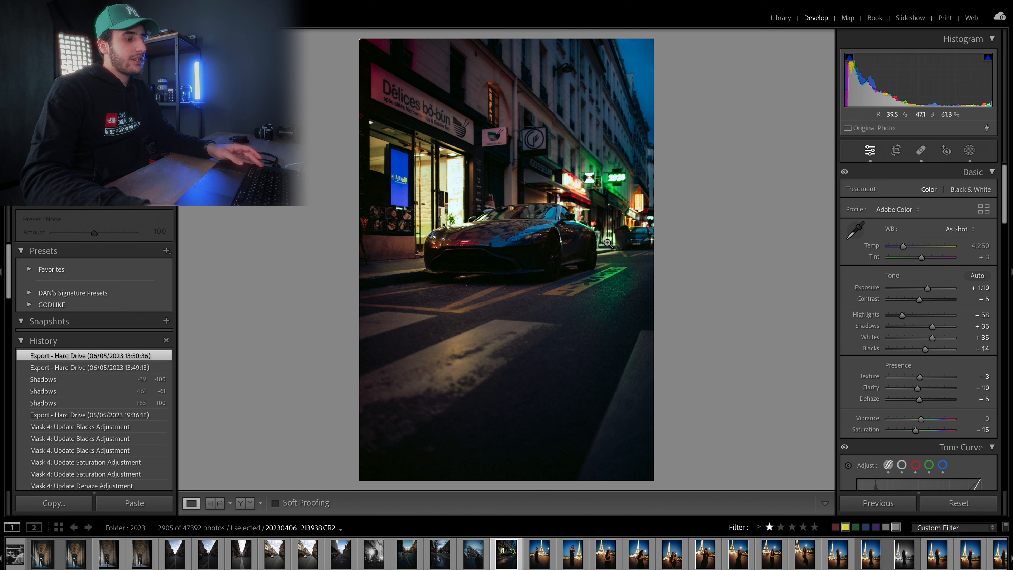
{"action": "left_click", "coordinate": [970, 152]}
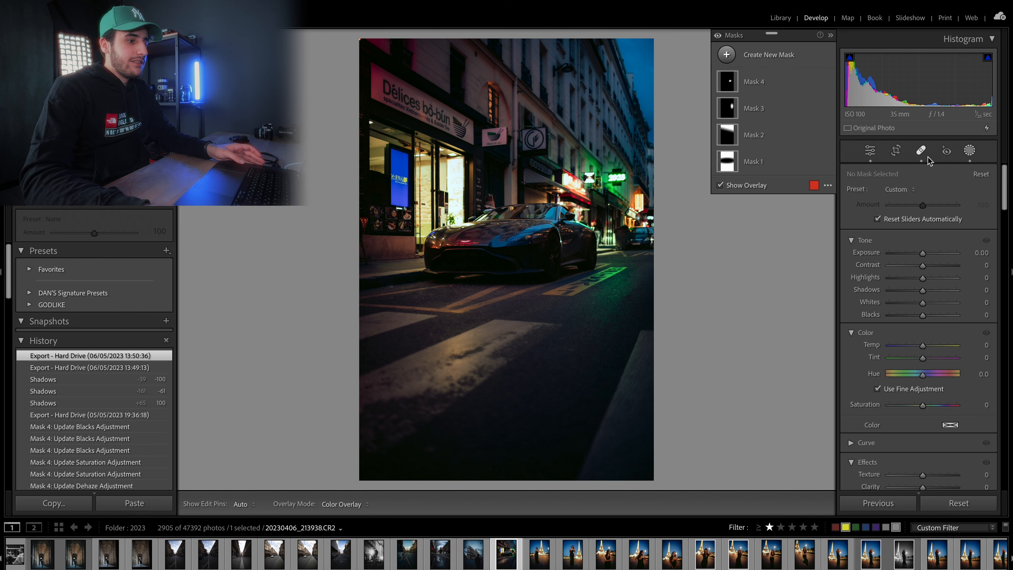
{"action": "left_click", "coordinate": [718, 36]}
{"action": "left_click", "coordinate": [718, 36]}
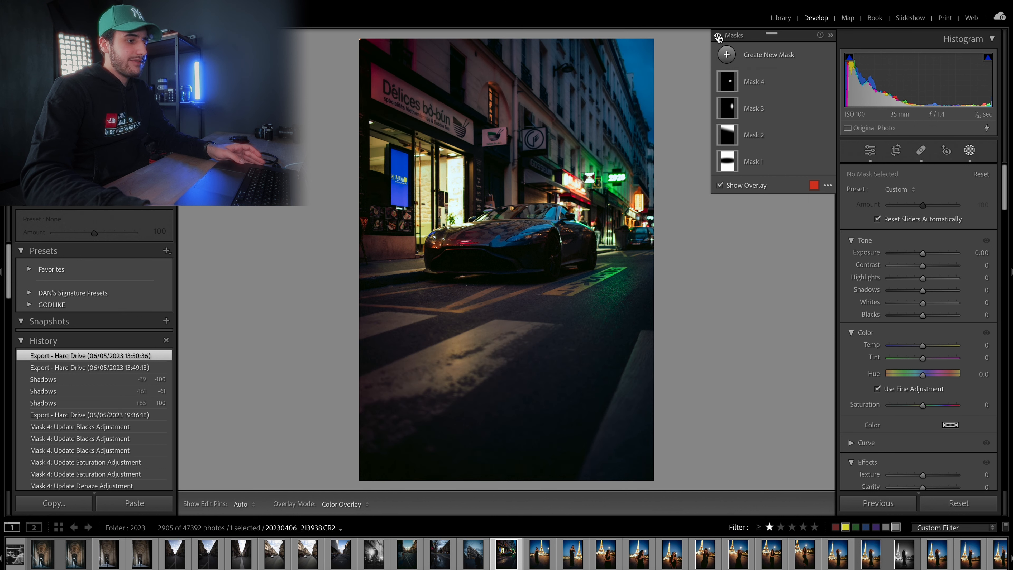
Step: Hide all four existing masks on the car photo and leave masking
{"action": "left_click", "coordinate": [826, 135]}
{"action": "left_click", "coordinate": [827, 109]}
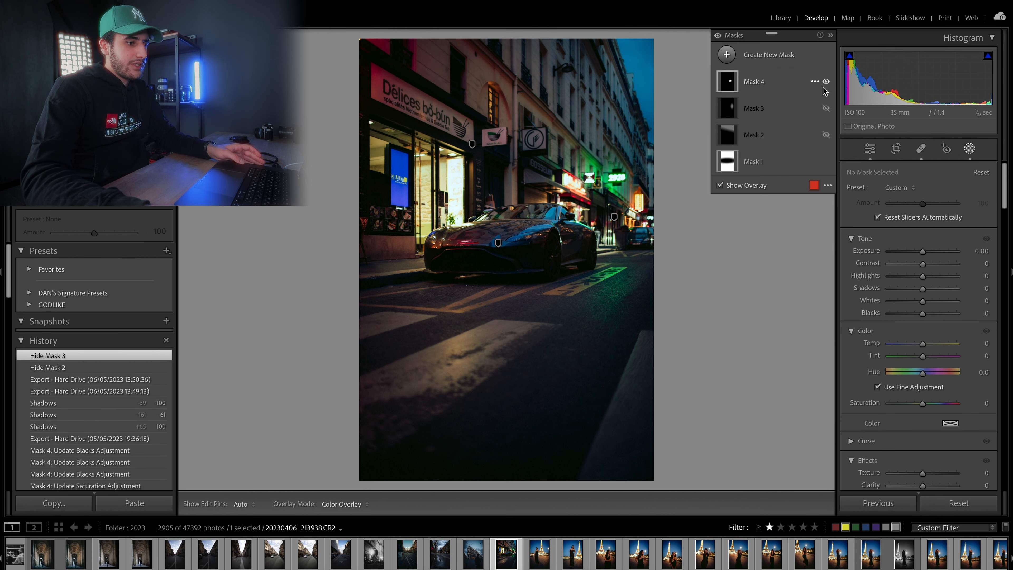
{"action": "left_click", "coordinate": [827, 82]}
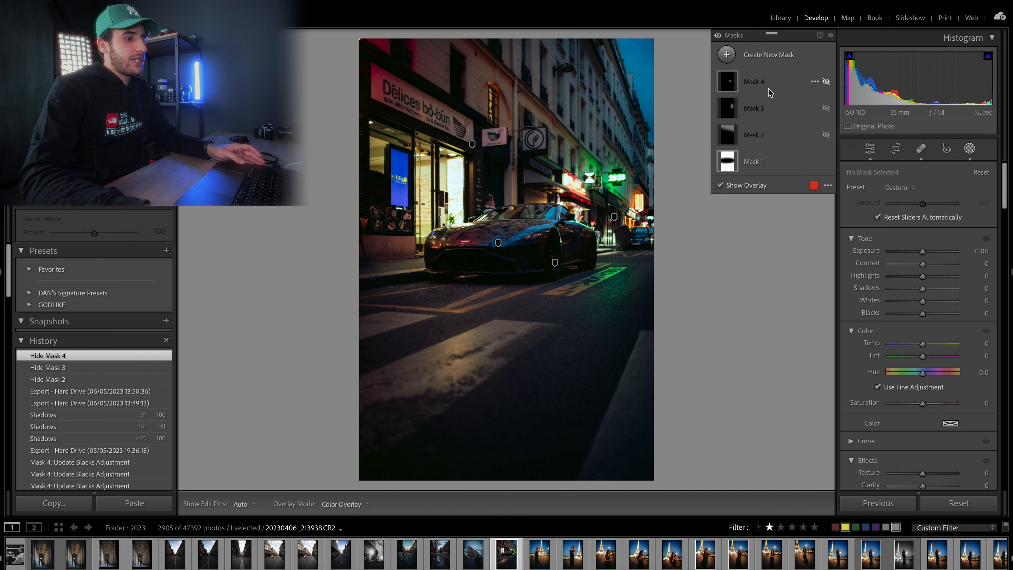
{"action": "left_click", "coordinate": [826, 162]}
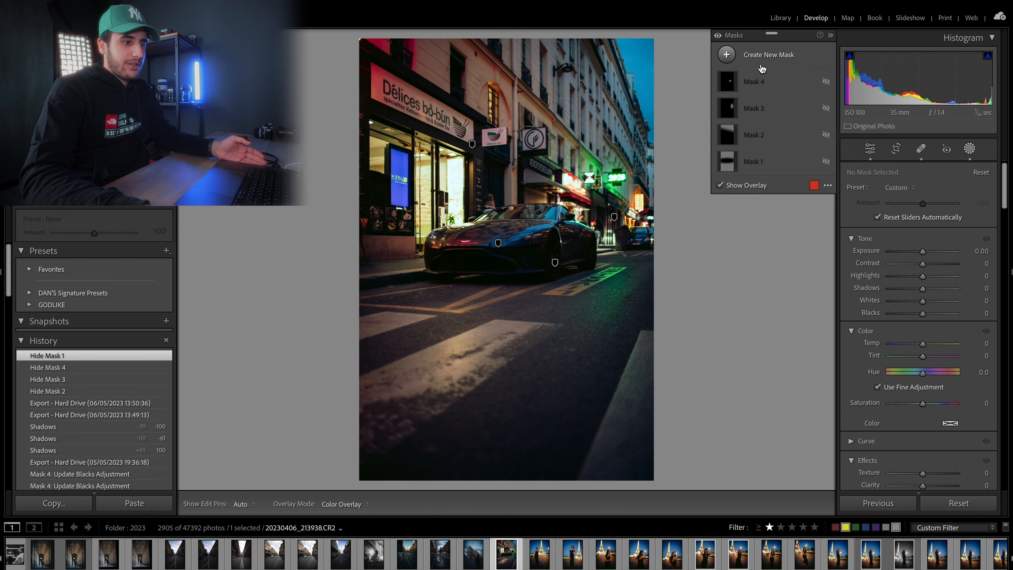
{"action": "left_click", "coordinate": [970, 151]}
{"action": "left_click_drag", "start_coordinate": [560, 210], "coordinate": [591, 225]}
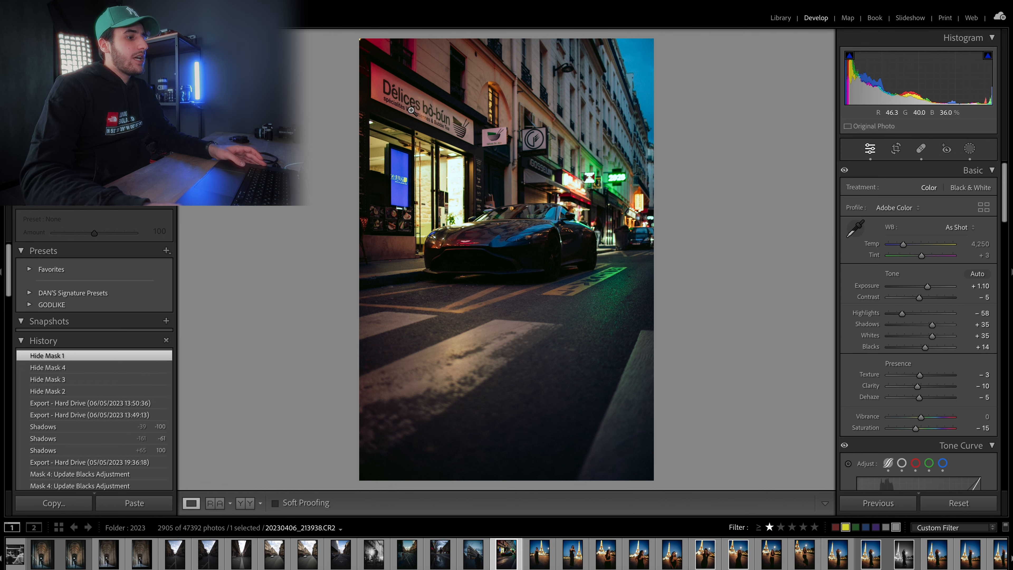
{"action": "left_click_drag", "start_coordinate": [494, 239], "coordinate": [687, 233]}
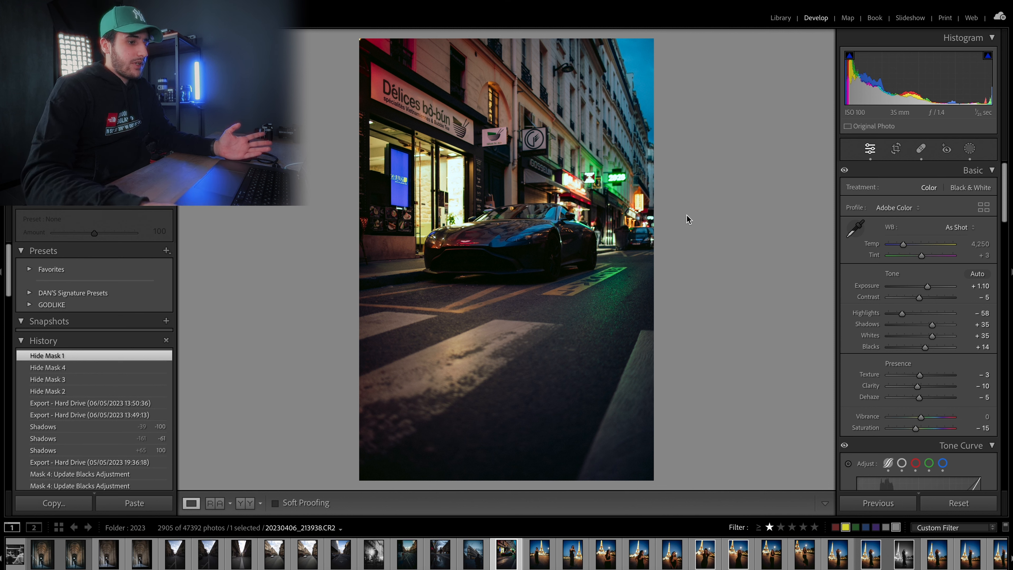
Step: Add a radial gradient mask as a wide, slightly tilted oval around the parked car
{"action": "left_click", "coordinate": [970, 150]}
{"action": "left_click", "coordinate": [746, 58]}
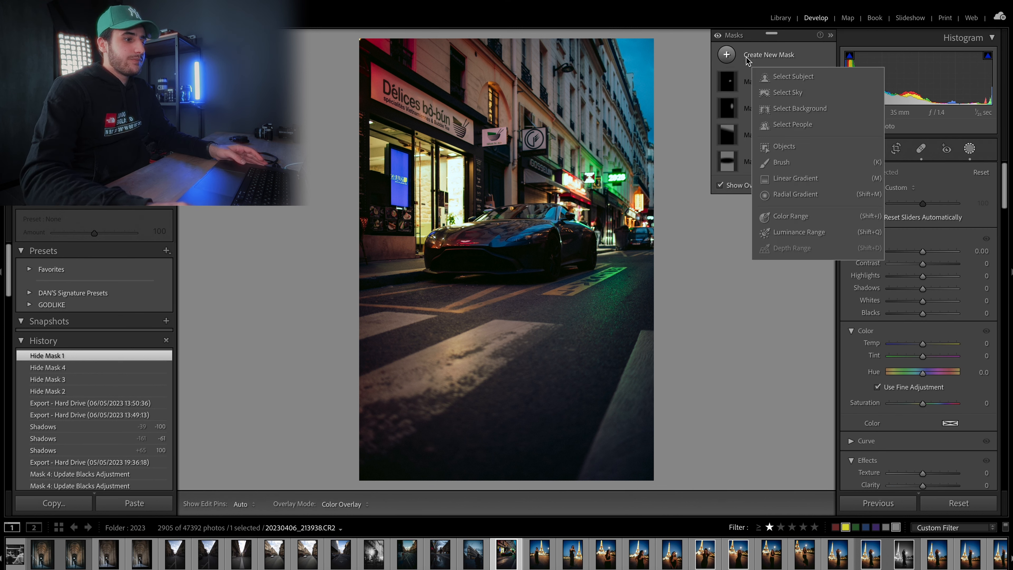
{"action": "left_click", "coordinate": [810, 194]}
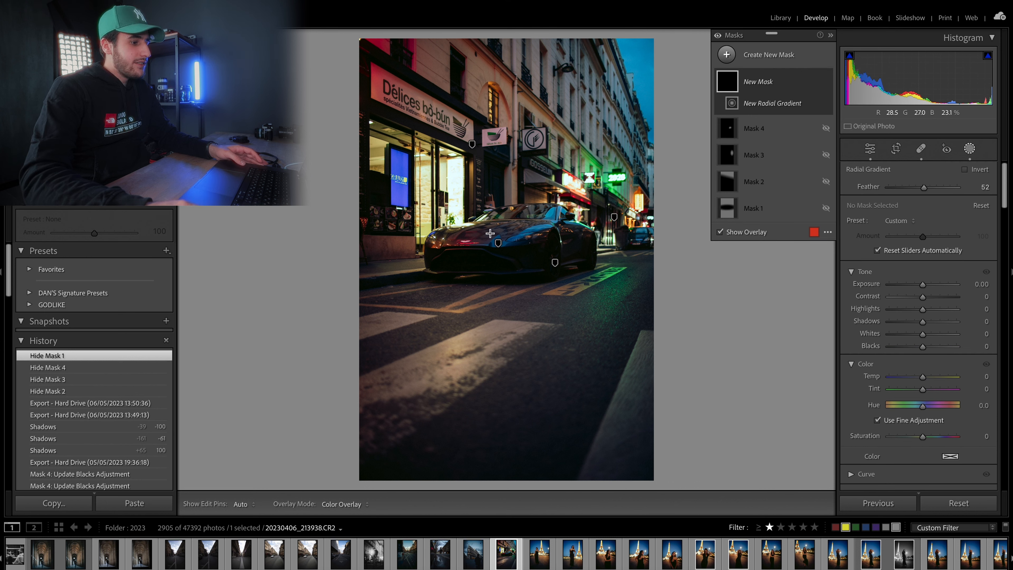
{"action": "left_click_drag", "start_coordinate": [440, 228], "coordinate": [535, 241]}
{"action": "left_click_drag", "start_coordinate": [671, 201], "coordinate": [637, 212]}
Step: Invert the car's radial gradient with a feather of 59, and refine the oval's position and size
{"action": "right_click", "coordinate": [509, 246]}
{"action": "left_click_drag", "start_coordinate": [517, 274], "coordinate": [515, 261]}
{"action": "left_click", "coordinate": [519, 269]}
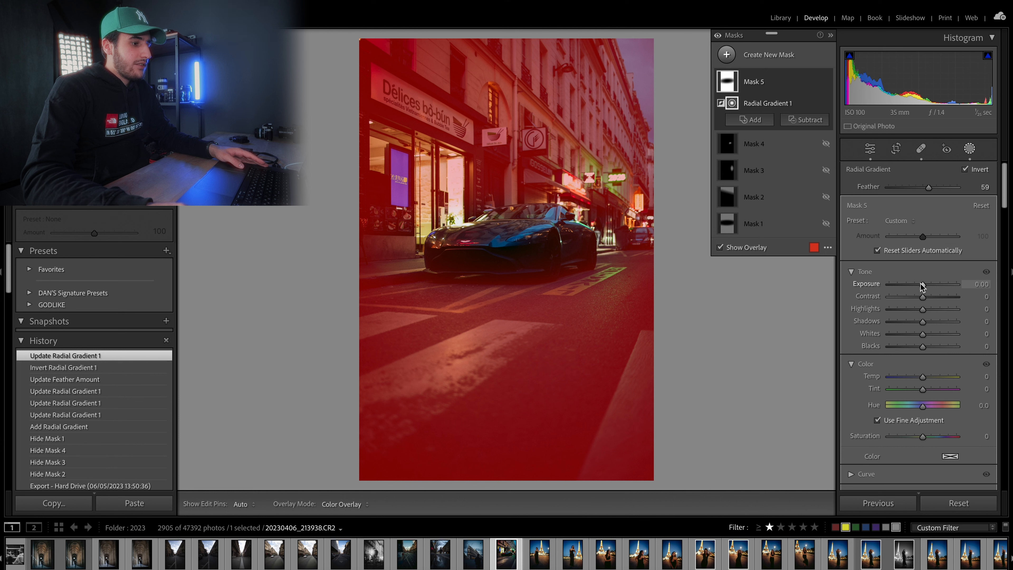
{"action": "key", "text": "shift+w"}
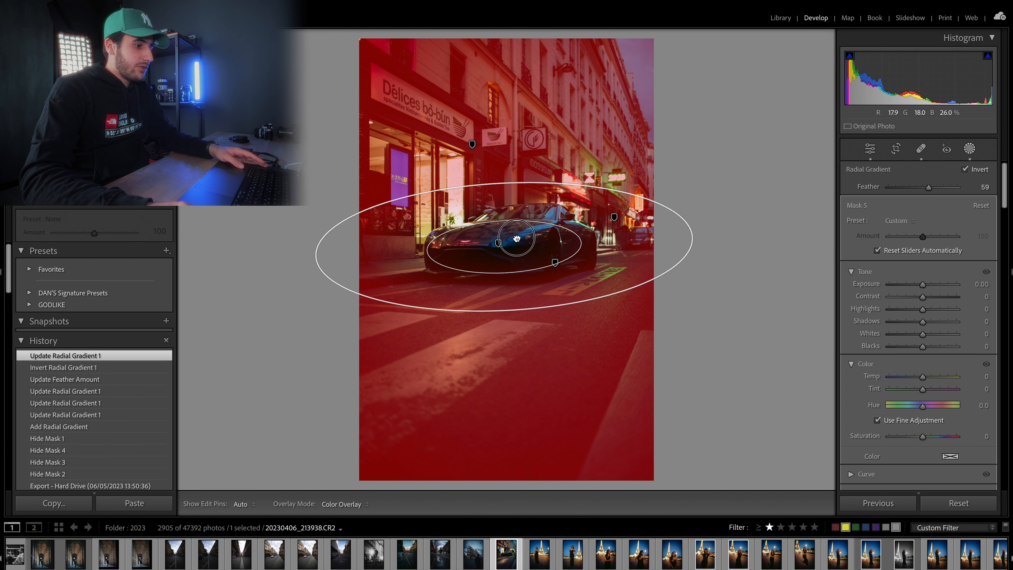
{"action": "left_click_drag", "start_coordinate": [506, 241], "coordinate": [505, 242]}
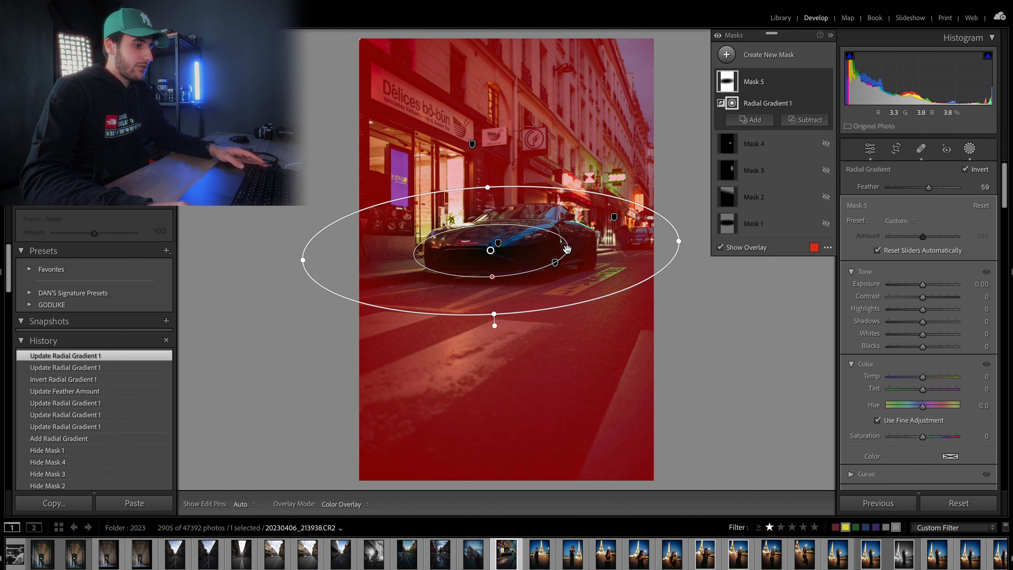
{"action": "mouse_move", "coordinate": [671, 246]}
{"action": "left_mouse_down"}
{"action": "mouse_move", "coordinate": [731, 242]}
{"action": "mouse_move", "coordinate": [662, 243]}
{"action": "left_mouse_up"}
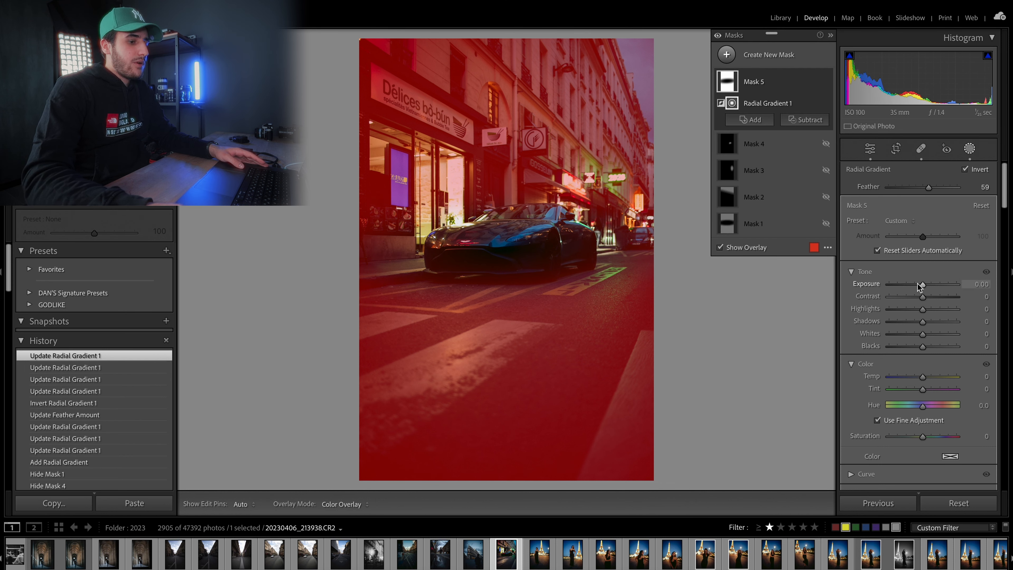
Step: Darken the surroundings of the car by setting the inverted mask's Exposure to −0.45
{"action": "left_click_drag", "start_coordinate": [919, 286], "coordinate": [919, 288]}
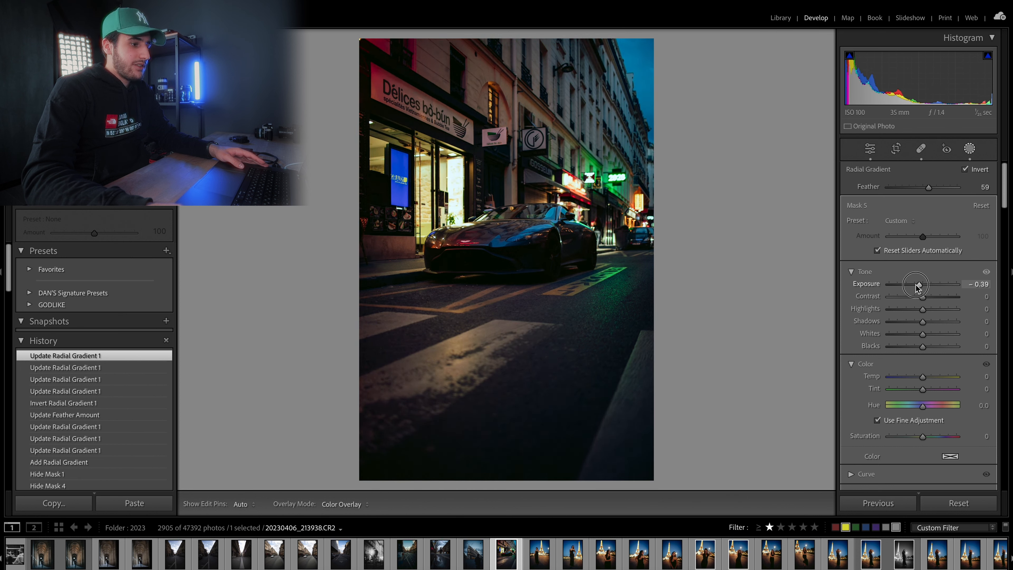
{"action": "left_click_drag", "start_coordinate": [917, 287], "coordinate": [917, 286]}
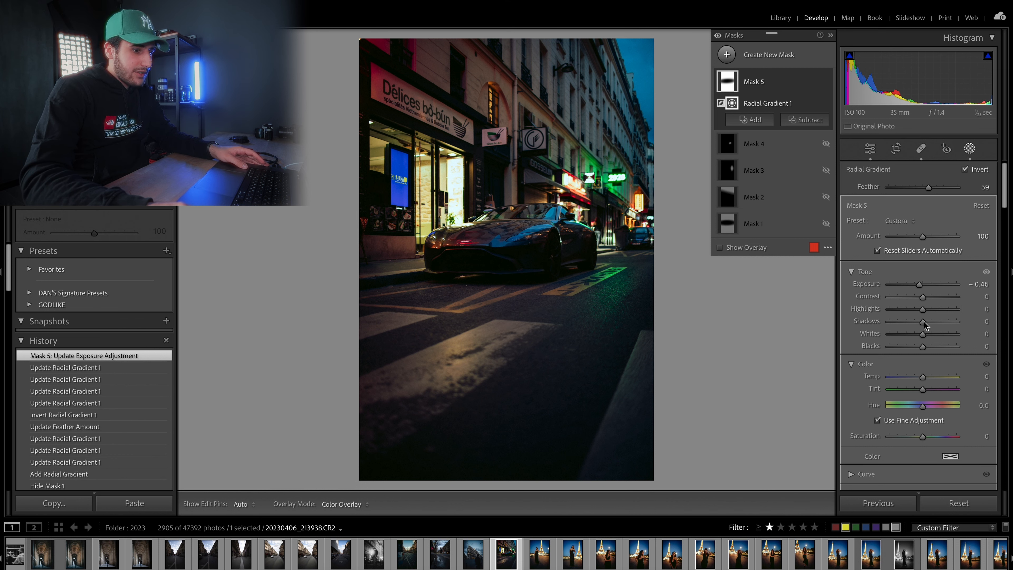
{"action": "scroll", "coordinate": [903, 375], "scroll_direction": "down", "scroll_amount": 5}
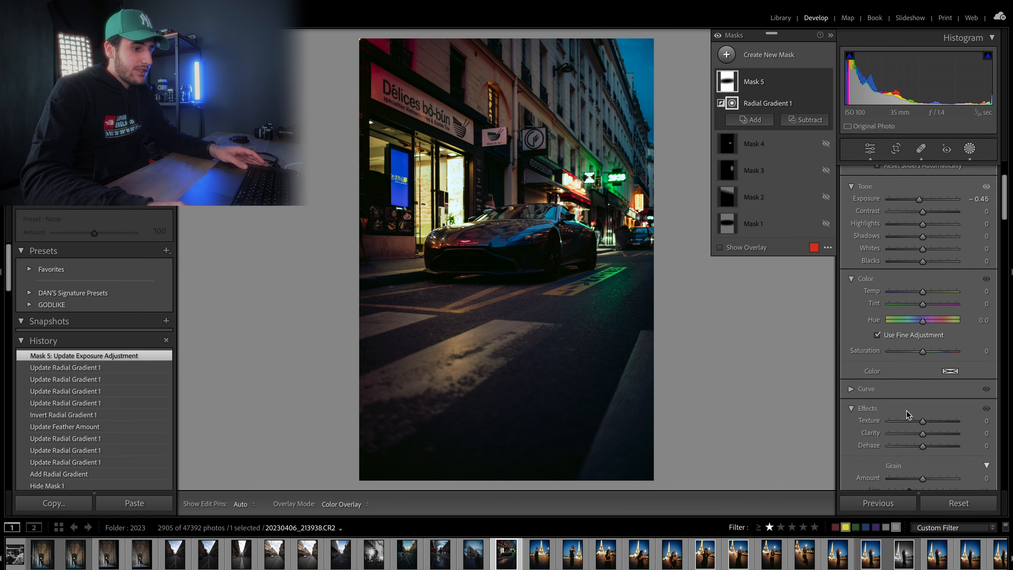
Step: Soften the car's surroundings by setting the inverted mask's Texture to −10 and Clarity to −5, and compare with the mask hidden
{"action": "left_click_drag", "start_coordinate": [918, 421], "coordinate": [922, 434]}
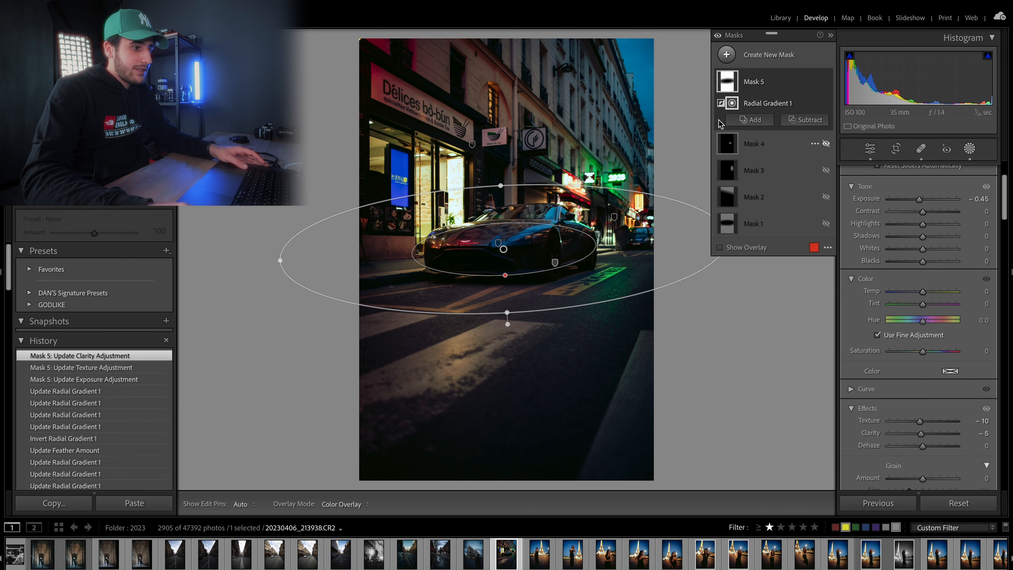
{"action": "left_click", "coordinate": [826, 82]}
{"action": "left_click", "coordinate": [826, 81]}
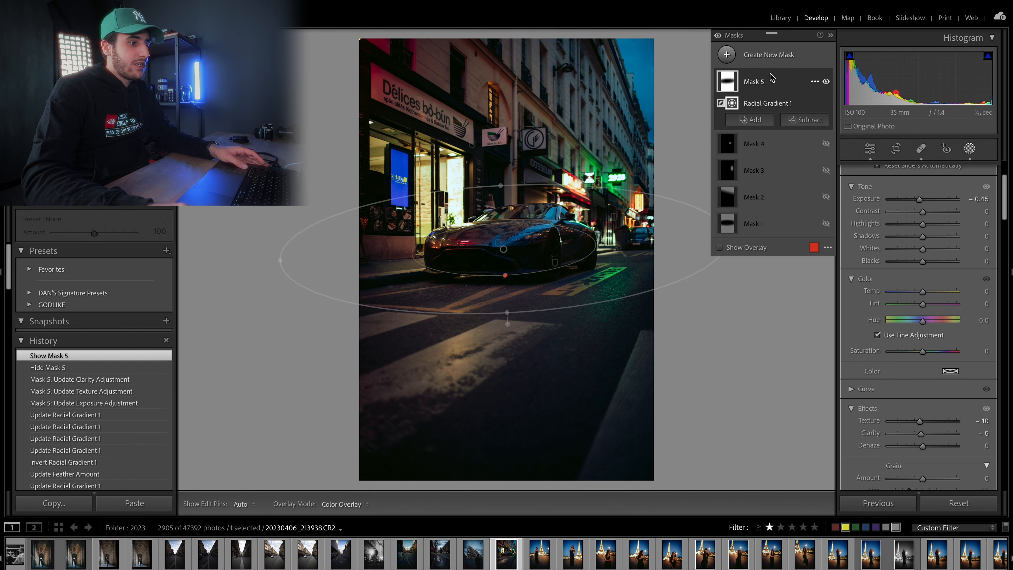
Step: Add a new radial gradient mask as a small upright oval over the car's front wheel area, adjusting its size and position
{"action": "left_click", "coordinate": [768, 57]}
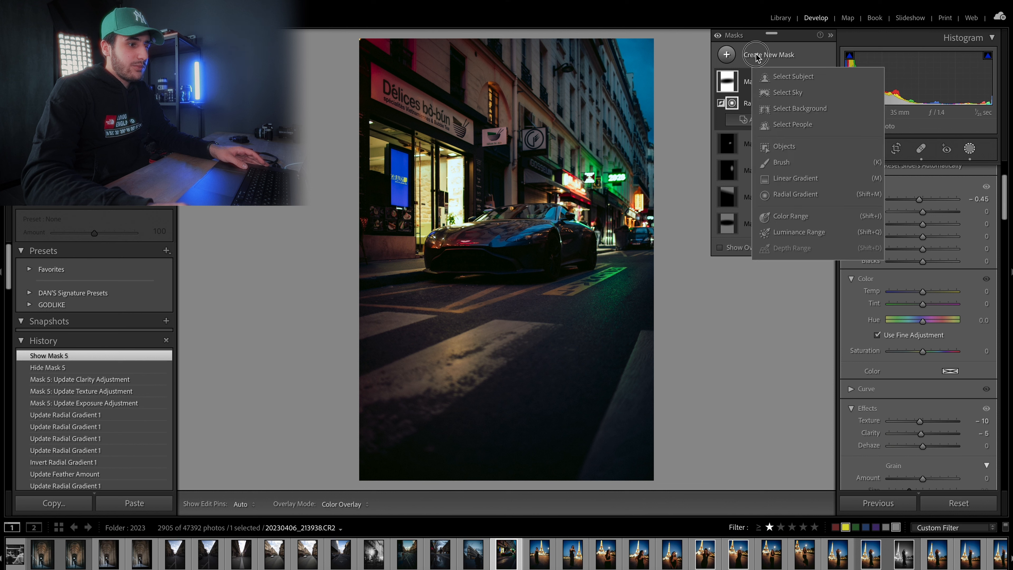
{"action": "left_click", "coordinate": [796, 193]}
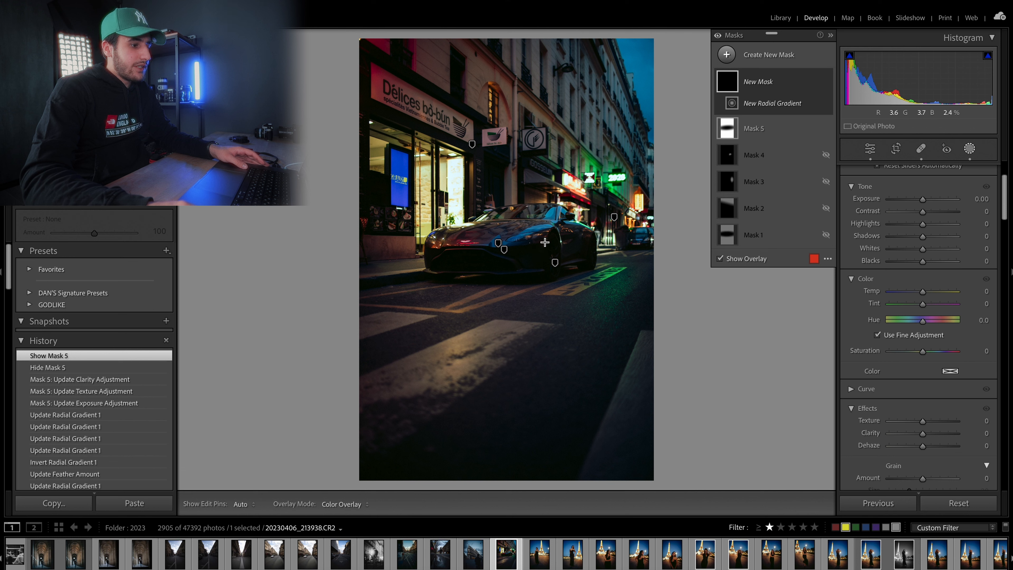
{"action": "left_click_drag", "start_coordinate": [547, 244], "coordinate": [567, 270]}
{"action": "left_click_drag", "start_coordinate": [560, 268], "coordinate": [561, 266]}
{"action": "mouse_move", "coordinate": [547, 243]}
{"action": "left_mouse_down"}
{"action": "mouse_move", "coordinate": [556, 252]}
{"action": "mouse_move", "coordinate": [541, 251]}
{"action": "left_mouse_up"}
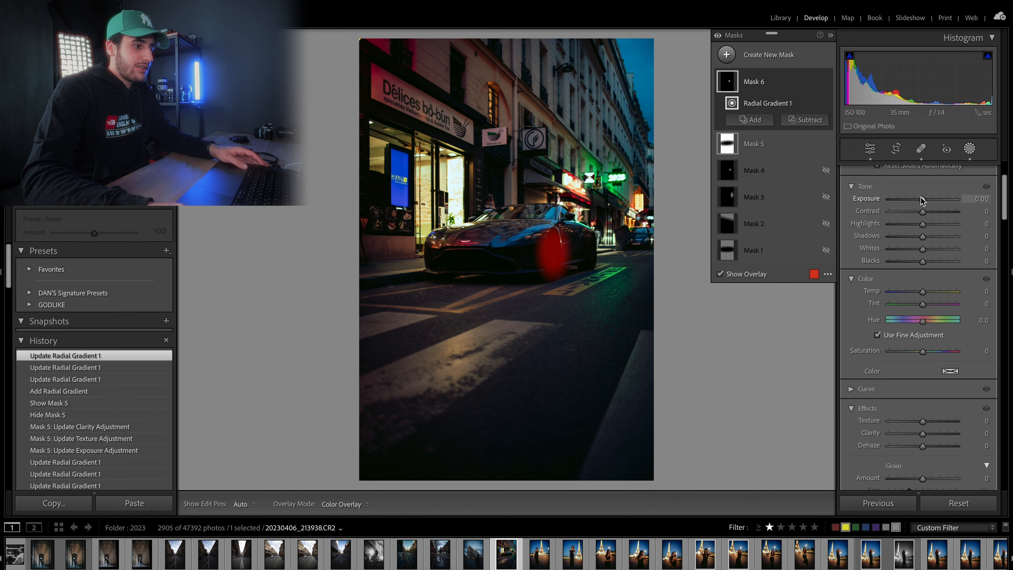
Step: Brighten the wheel area mask with Exposure 0.44 and slightly raised Whites and Shadows, and check the photo outside masking
{"action": "left_click_drag", "start_coordinate": [923, 200], "coordinate": [927, 202]}
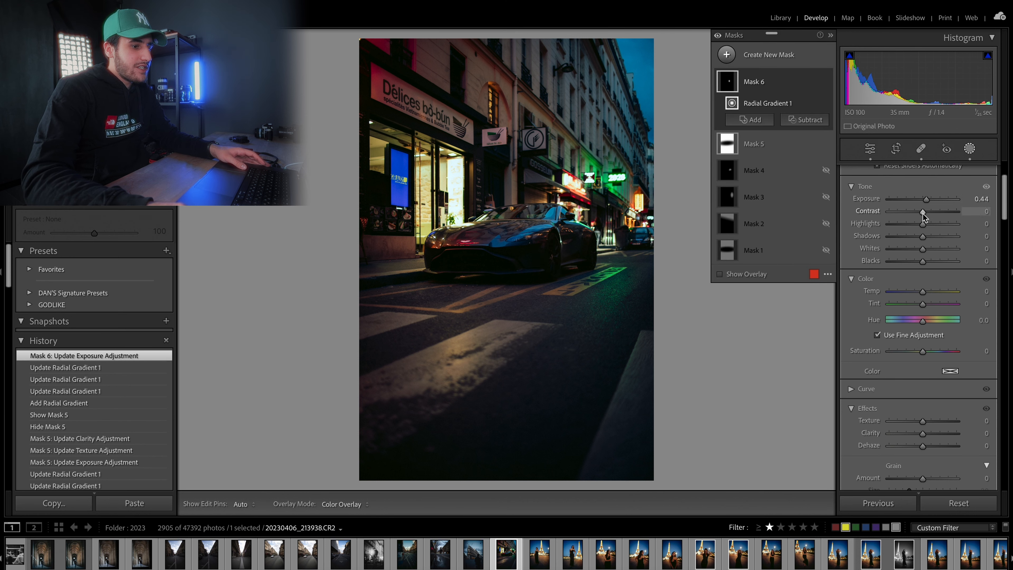
{"action": "left_click_drag", "start_coordinate": [923, 249], "coordinate": [928, 250]}
{"action": "left_click_drag", "start_coordinate": [923, 237], "coordinate": [929, 238]}
{"action": "left_click", "coordinate": [969, 148]}
{"action": "left_click", "coordinate": [614, 191]}
{"action": "left_click", "coordinate": [549, 184]}
{"action": "left_click", "coordinate": [971, 150]}
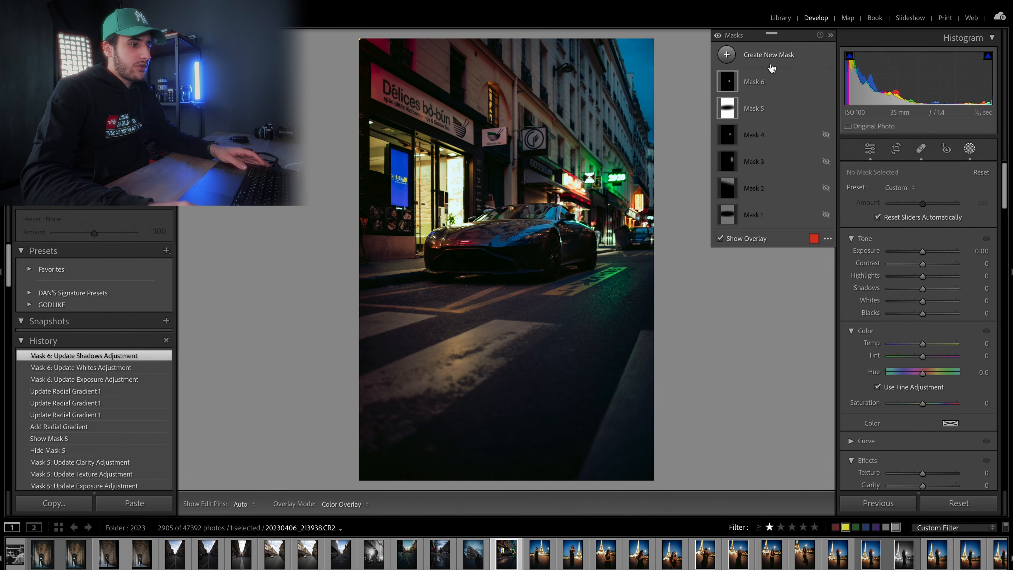
Step: Add a large tilted radial gradient mask over the sky and upper building facades, refining its size, angle and position
{"action": "left_click", "coordinate": [770, 61]}
{"action": "left_click", "coordinate": [790, 194]}
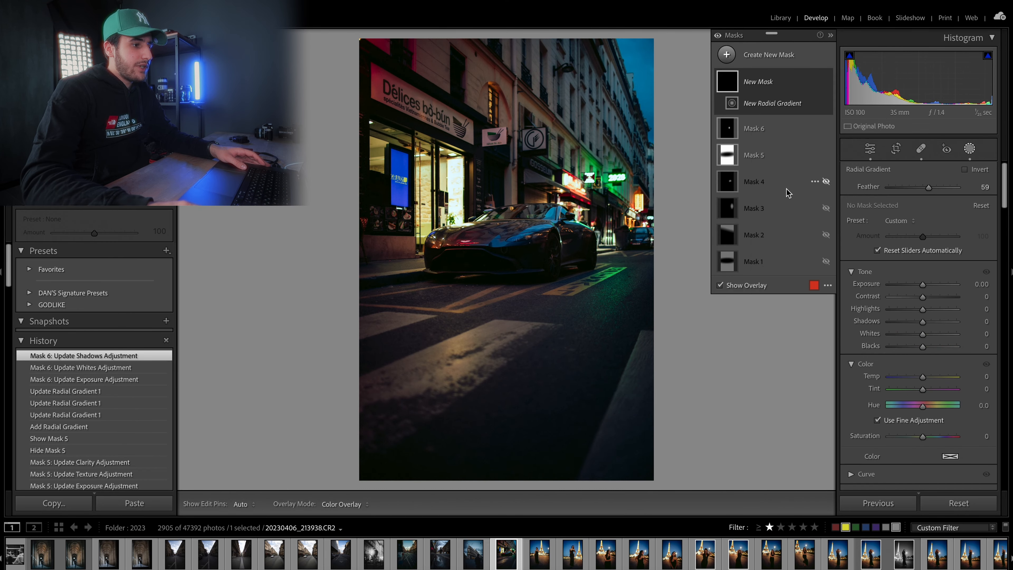
{"action": "mouse_move", "coordinate": [618, 58]}
{"action": "left_mouse_down"}
{"action": "mouse_move", "coordinate": [674, 140]}
{"action": "mouse_move", "coordinate": [757, 162]}
{"action": "mouse_move", "coordinate": [654, 91]}
{"action": "mouse_move", "coordinate": [627, 54]}
{"action": "left_mouse_up"}
{"action": "left_click_drag", "start_coordinate": [617, 150], "coordinate": [618, 130]}
{"action": "left_click_drag", "start_coordinate": [690, 121], "coordinate": [642, 136]}
{"action": "mouse_move", "coordinate": [627, 53]}
{"action": "left_mouse_down"}
{"action": "mouse_move", "coordinate": [635, 90]}
{"action": "mouse_move", "coordinate": [635, 60]}
{"action": "left_mouse_up"}
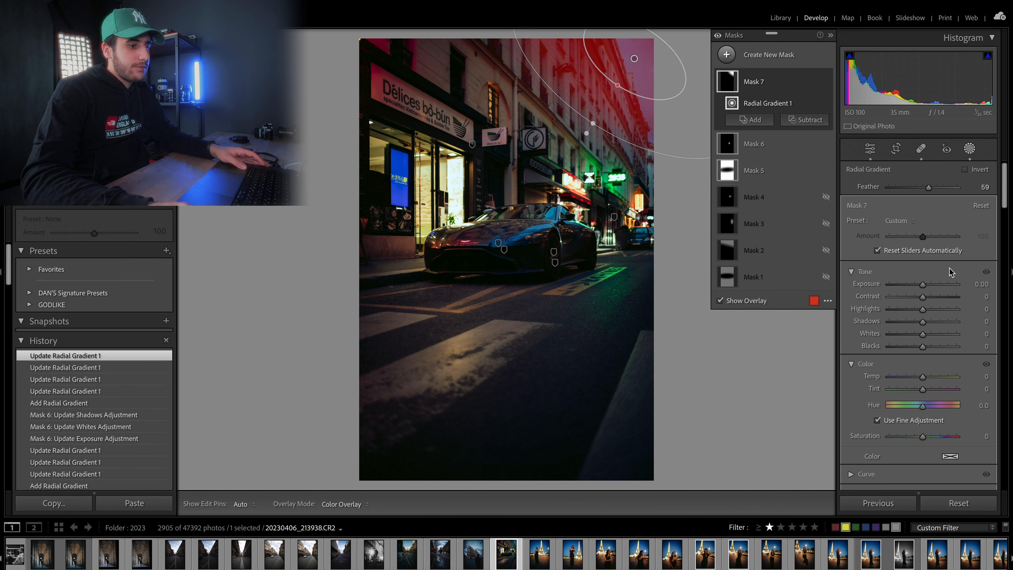
Step: Set the sky mask's Exposure to 0.22, Temp −7, Blacks −8, Whites 6 and Saturation −13, and compare with all masks hidden
{"action": "left_click_drag", "start_coordinate": [922, 286], "coordinate": [925, 288]}
{"action": "left_click_drag", "start_coordinate": [923, 377], "coordinate": [919, 379]}
{"action": "left_click_drag", "start_coordinate": [922, 415], "coordinate": [918, 415]}
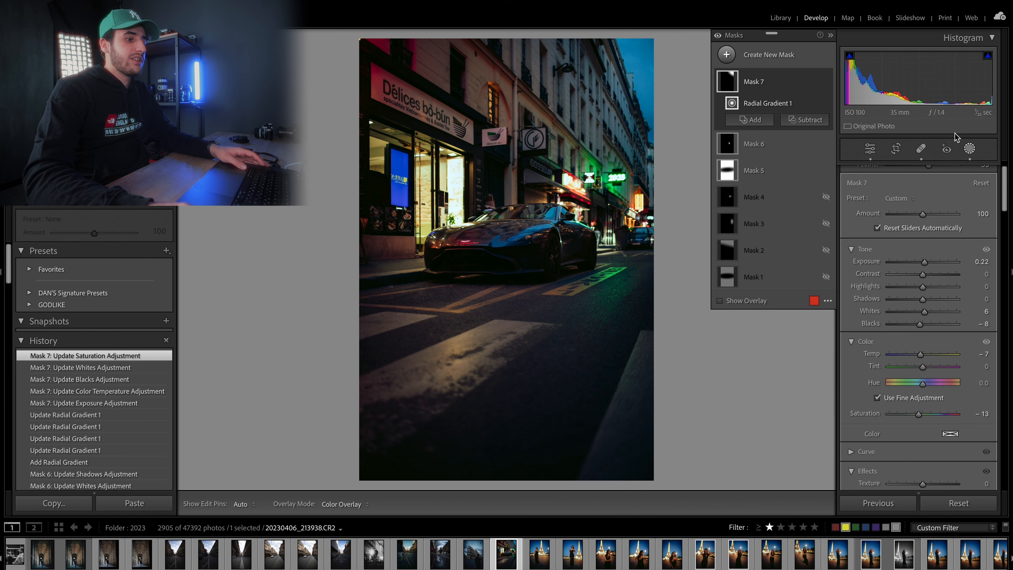
{"action": "left_click", "coordinate": [718, 36]}
{"action": "left_click", "coordinate": [718, 36]}
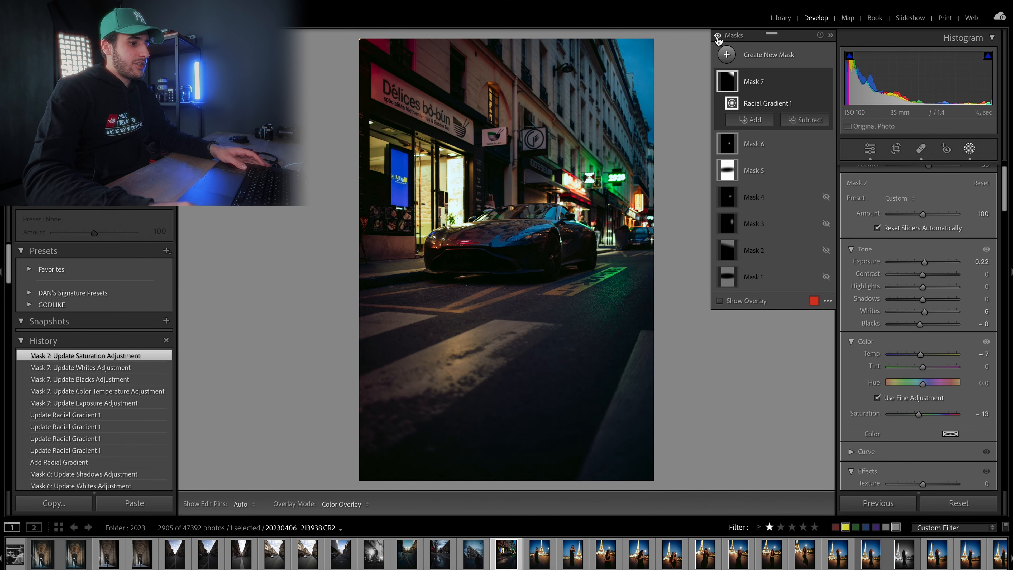